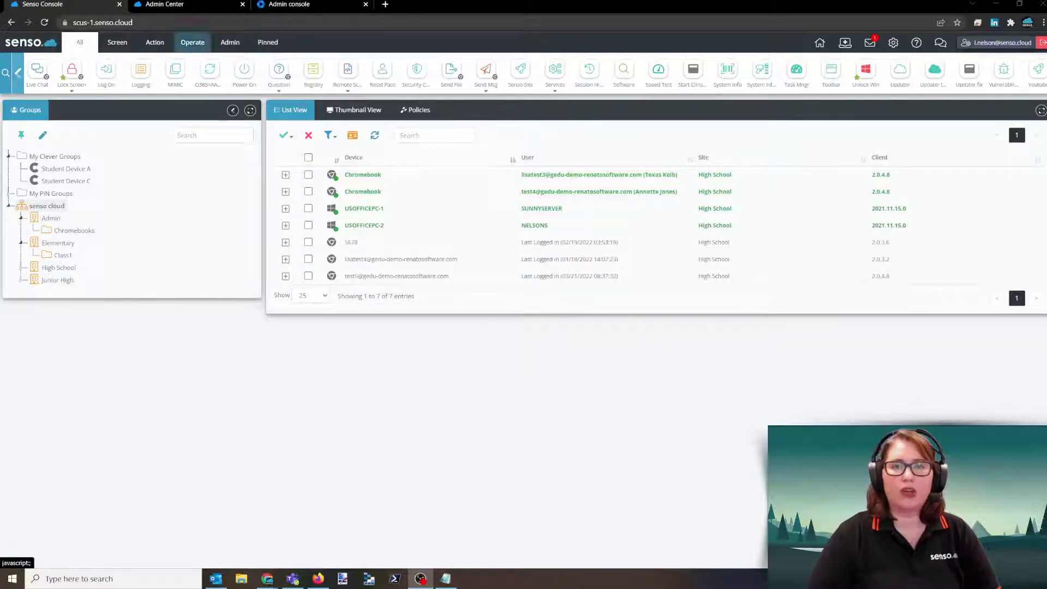
# Open the Admin Center's Sites page listing Admin, Elementary, High School and Junior High.
pyautogui.click(195, 4)
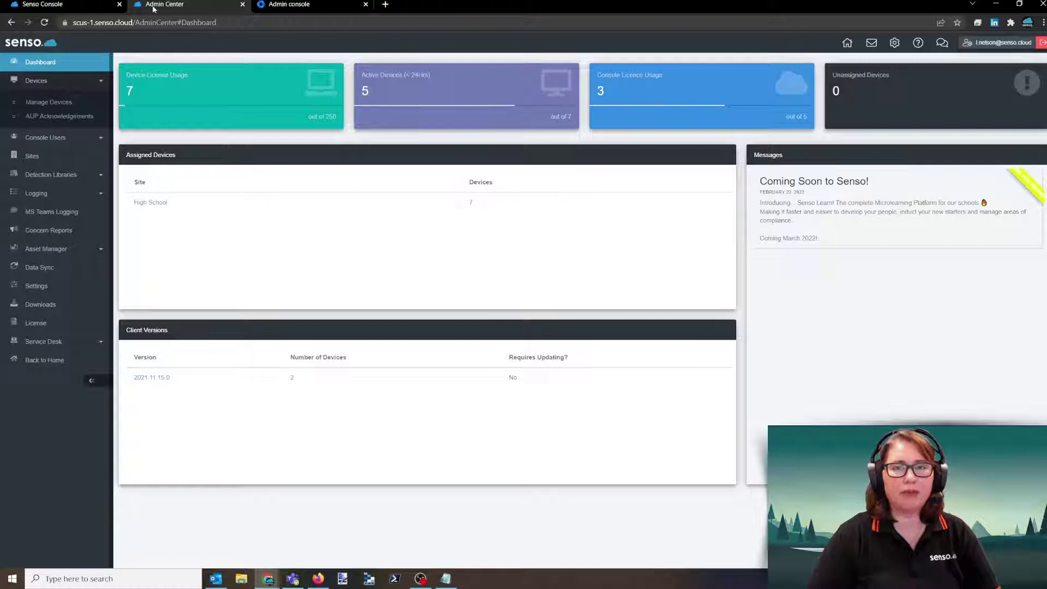
pyautogui.click(55, 157)
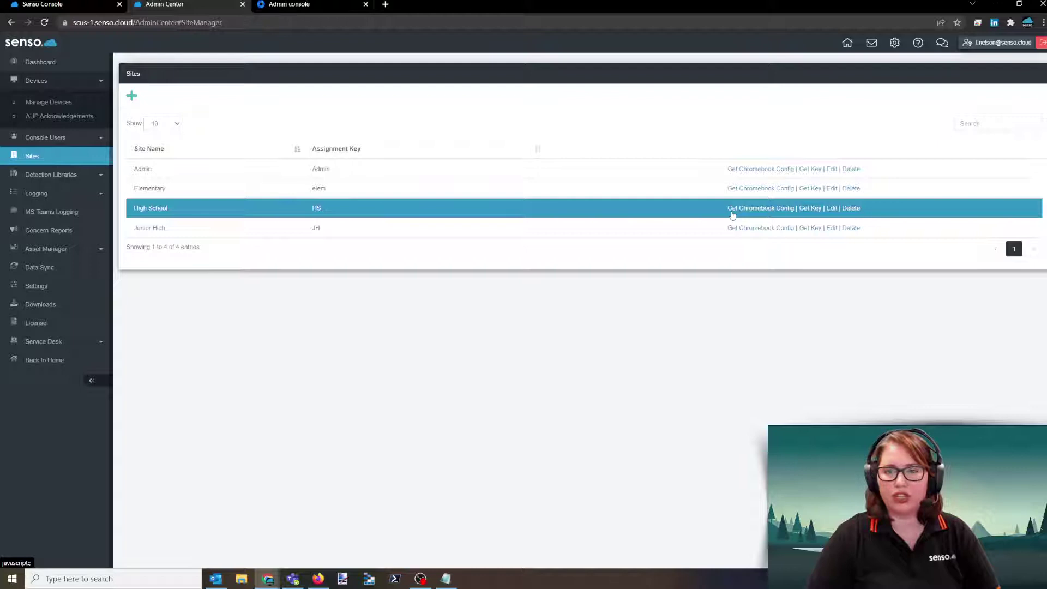
# Confirm the High School site's assignment key is HS without changes, then switch to Notepad.
pyautogui.click(832, 209)
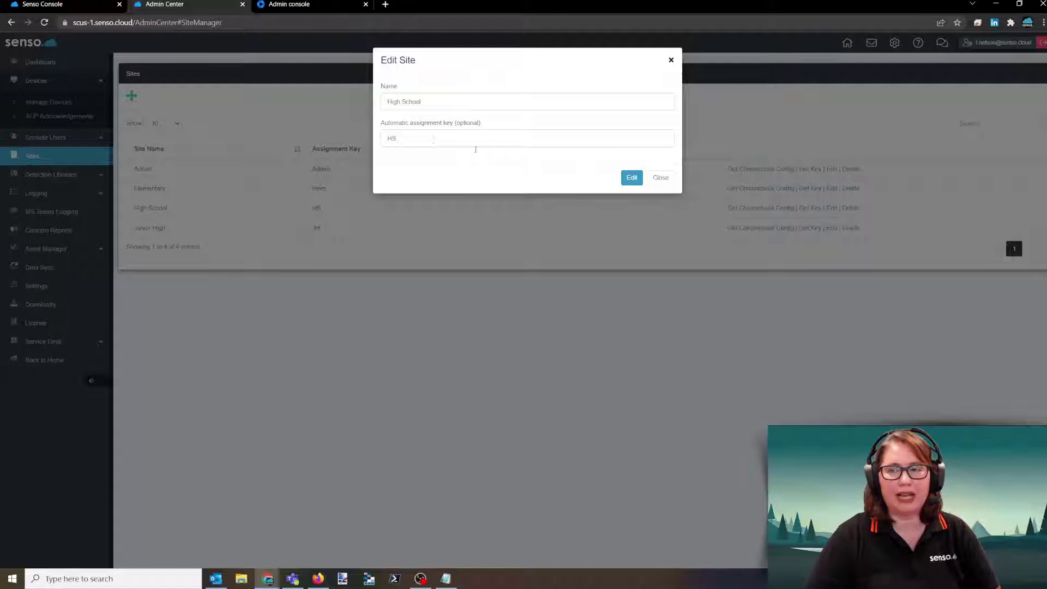
pyautogui.click(660, 177)
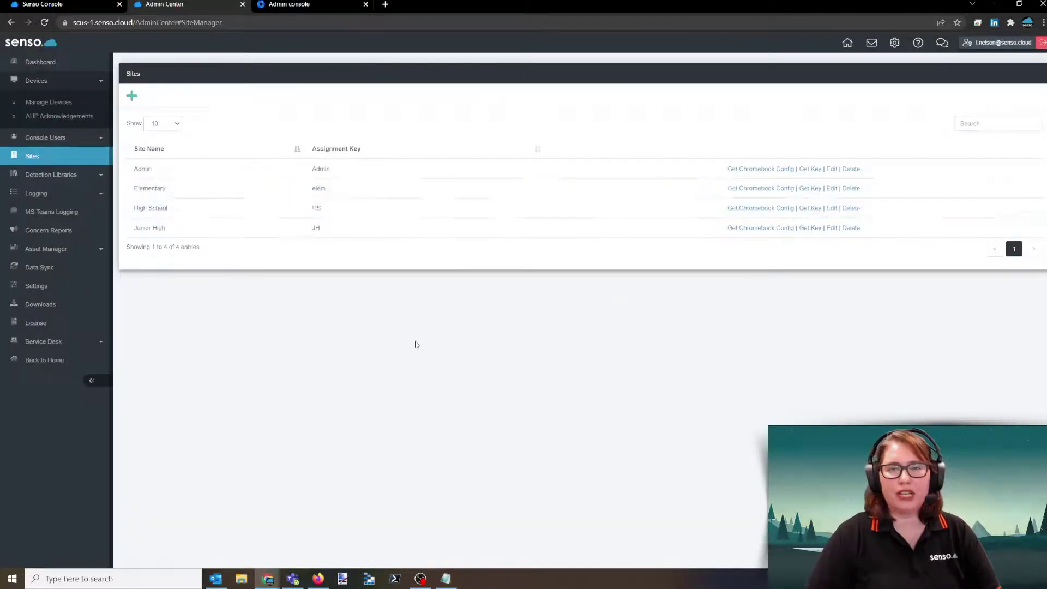
pyautogui.click(447, 580)
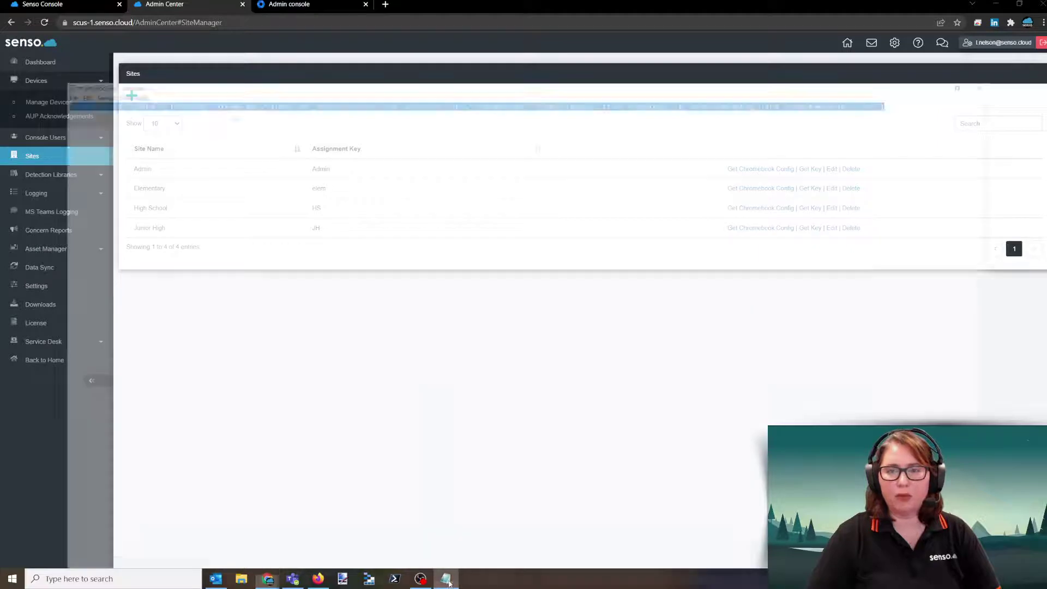
# Edit HighSchool.json to siteId "HS", perDeviceLicense true and useAssetId false.
pyautogui.click(412, 235)
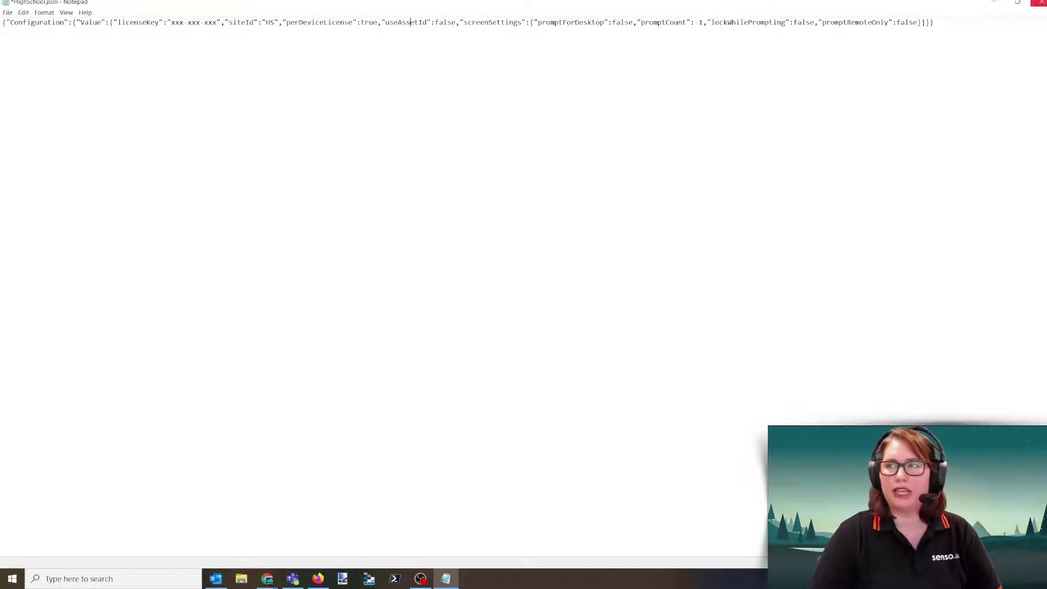
# Copy the entire HighSchool.json configuration line and switch to the Google Admin console.
pyautogui.moveTo(943, 27); pyautogui.dragTo(2, 21)
pyautogui.rightClick(50, 25)
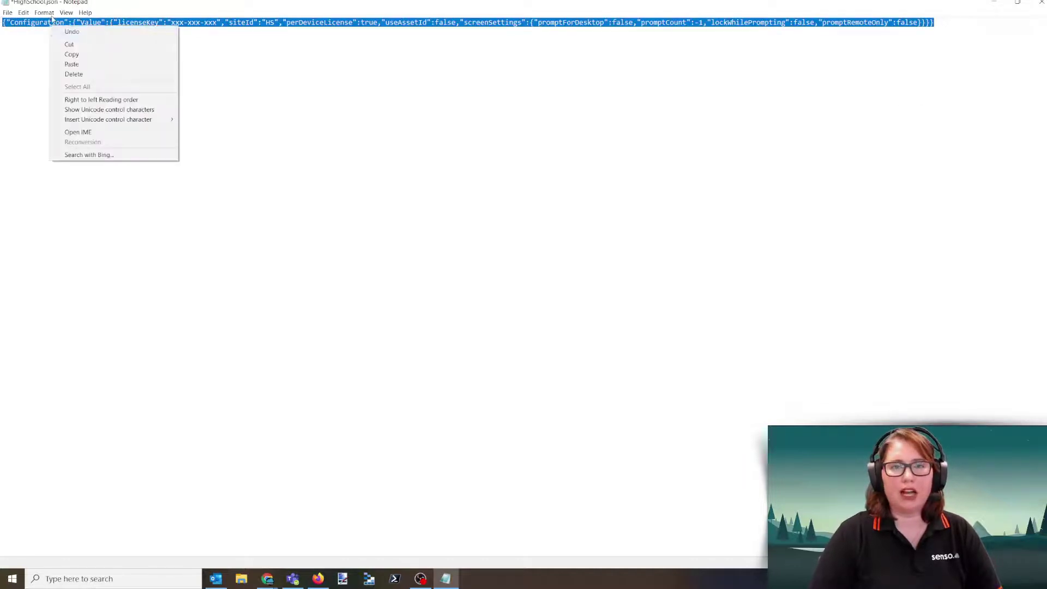
pyautogui.click(81, 55)
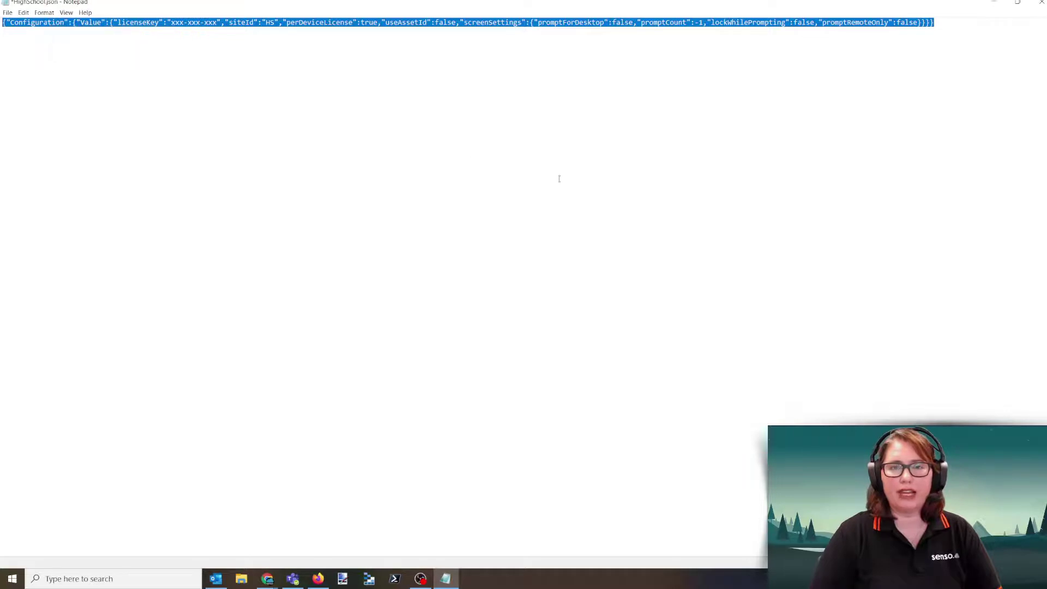
pyautogui.click(992, 3)
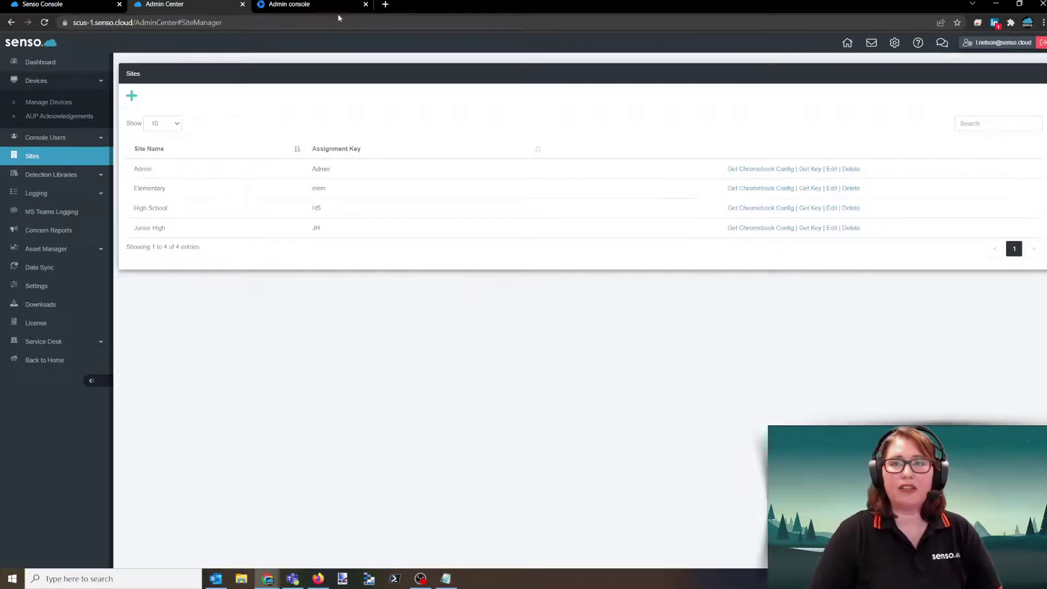
pyautogui.click(325, 4)
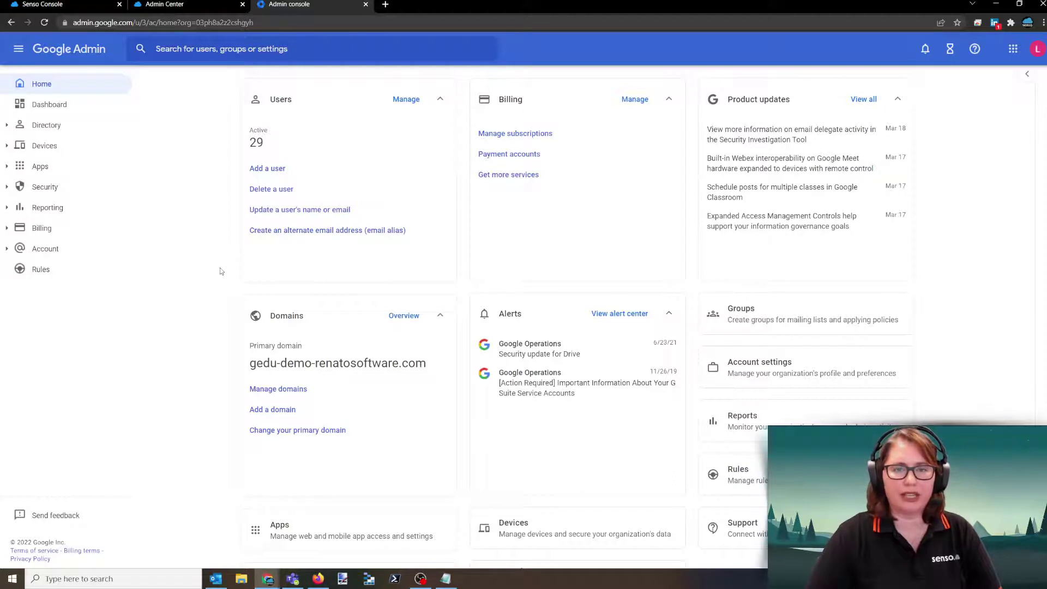
# Go to Devices > Chrome > Apps & extensions > Users & browsers for the managed organizational unit.
pyautogui.click(8, 147)
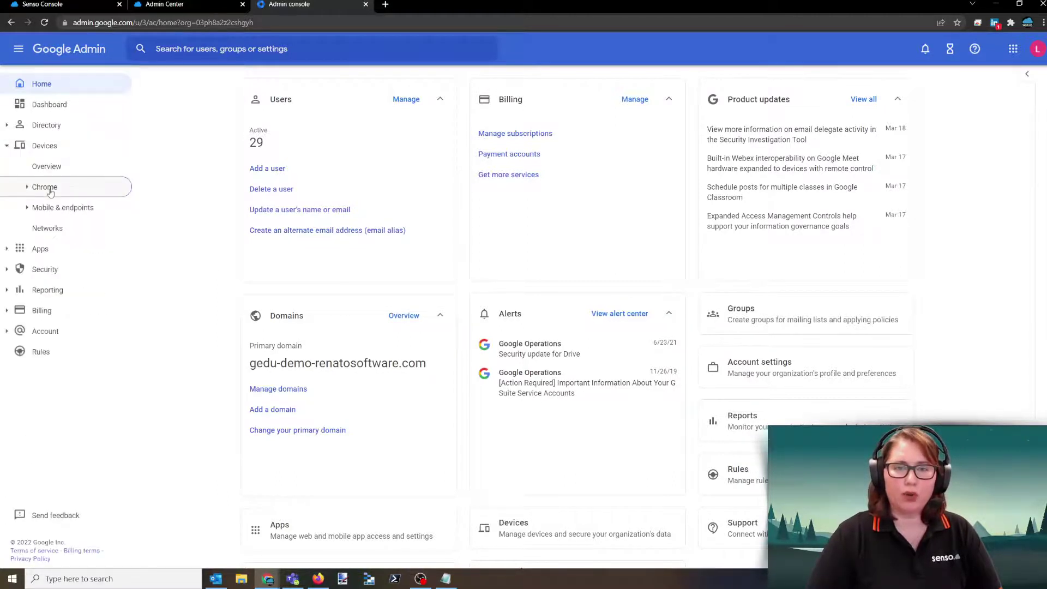
pyautogui.click(28, 187)
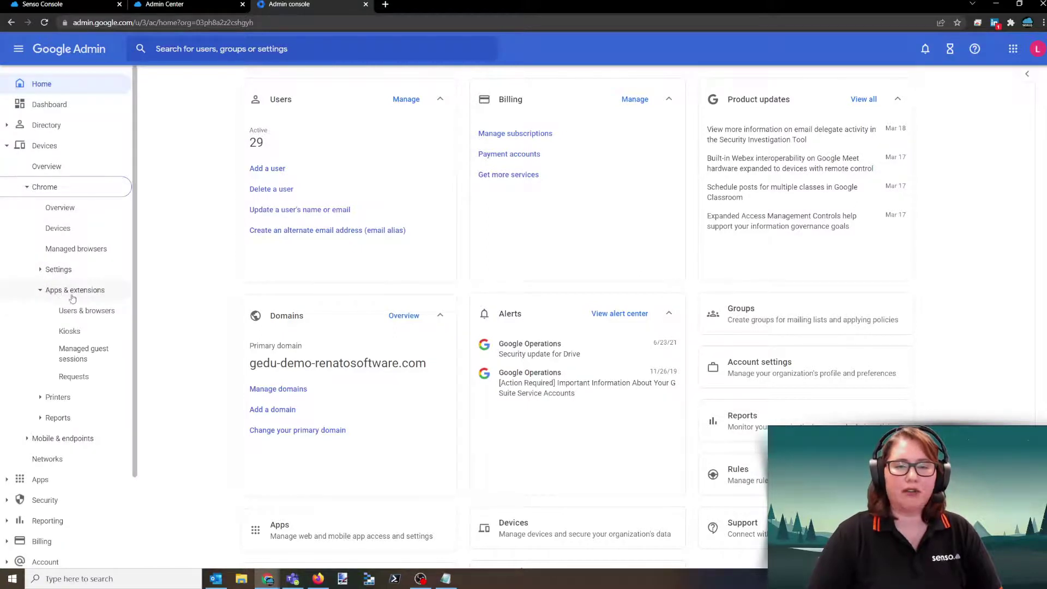
pyautogui.click(82, 311)
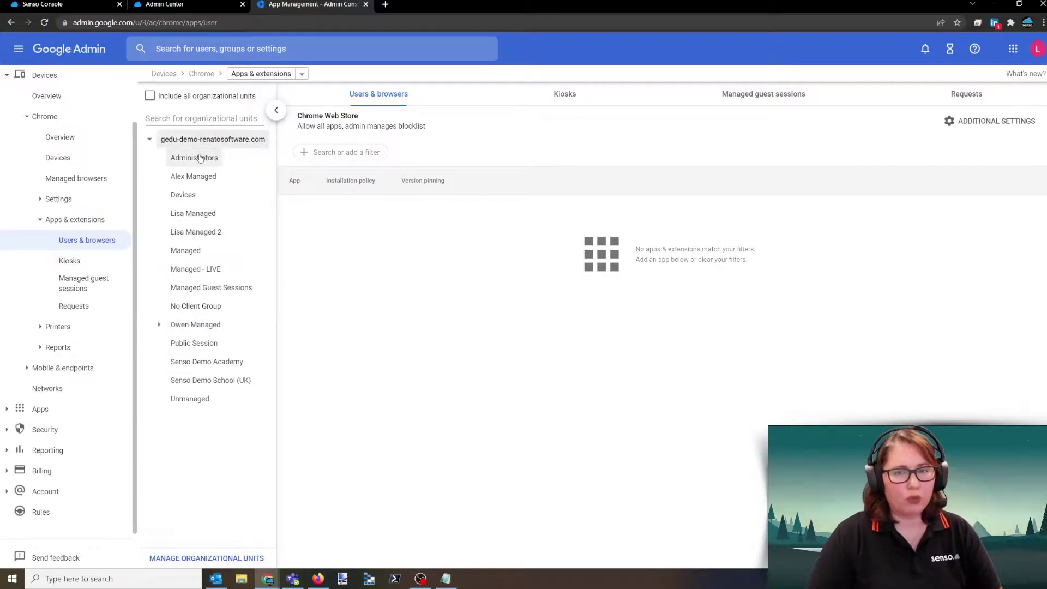
pyautogui.click(193, 215)
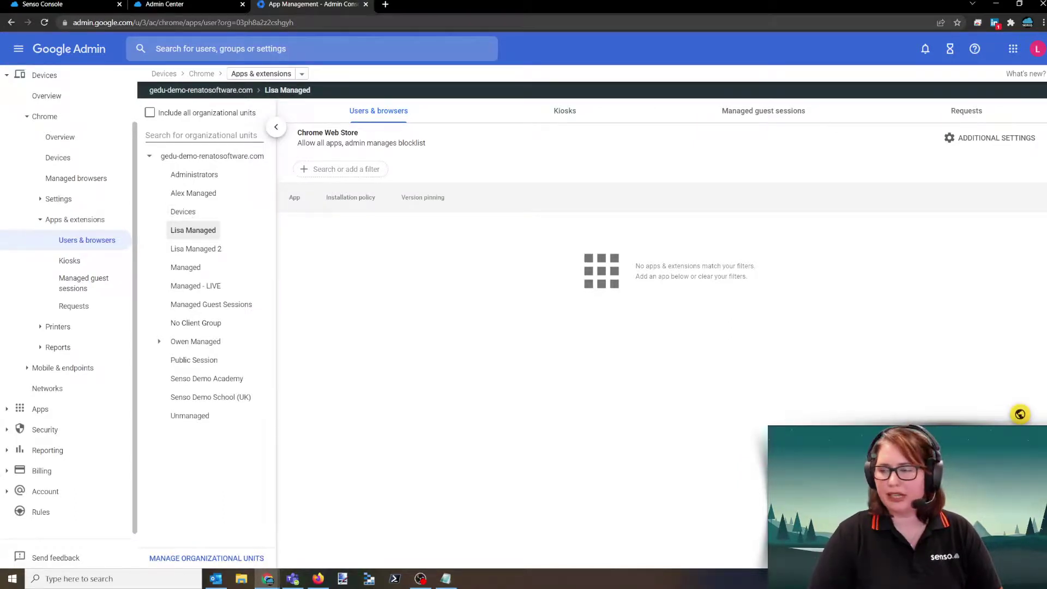
# Search the Chrome Web Store for 'senso.cloud' and add the Senso Client extension.
pyautogui.click(1019, 414)
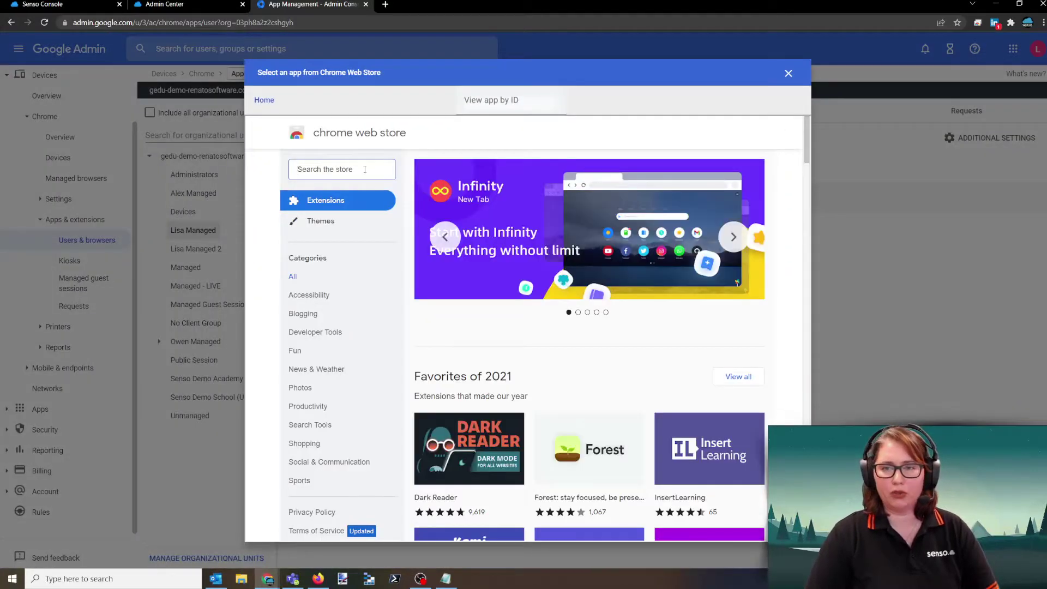
pyautogui.write('se')
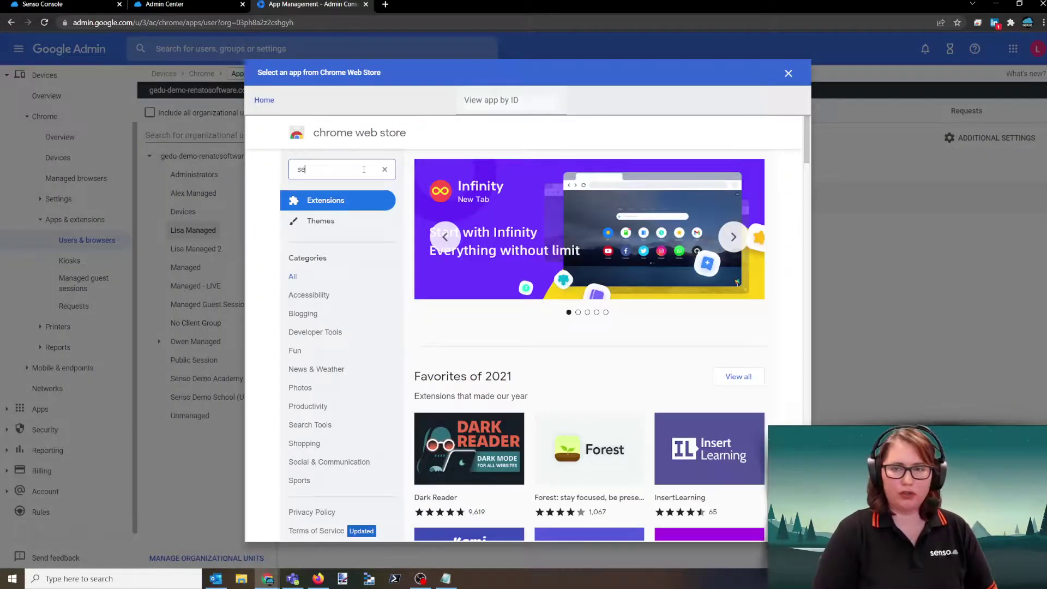
pyautogui.write('nso.cloud')
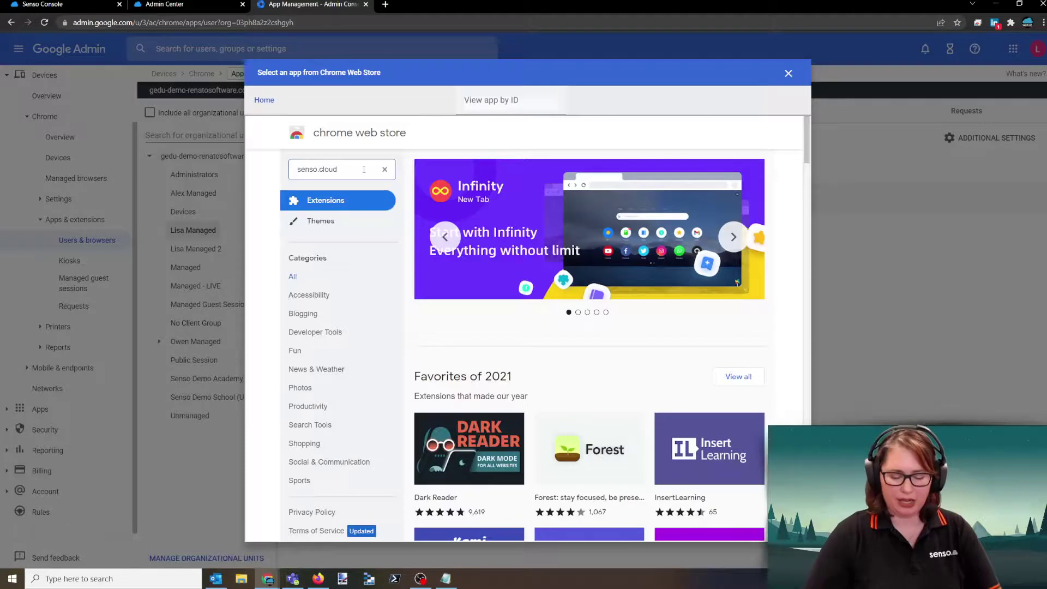
pyautogui.press('Return')
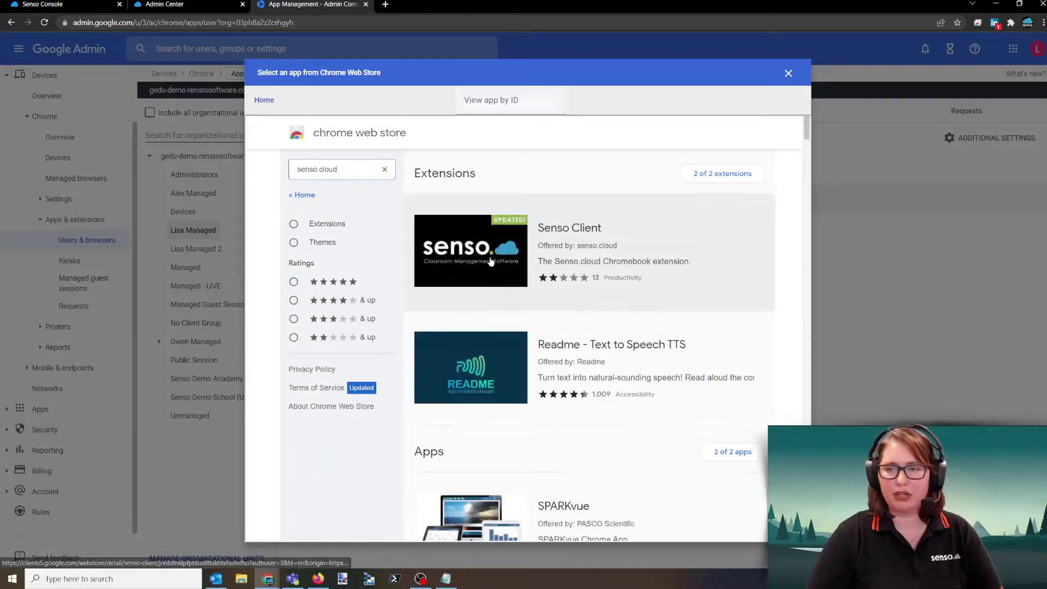
pyautogui.click(490, 260)
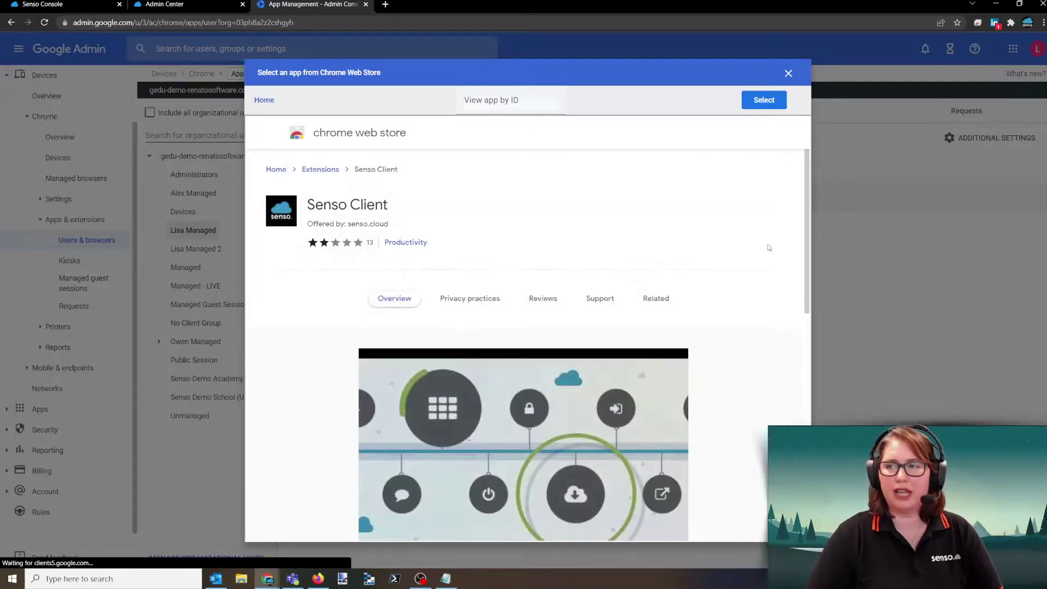
pyautogui.click(764, 100)
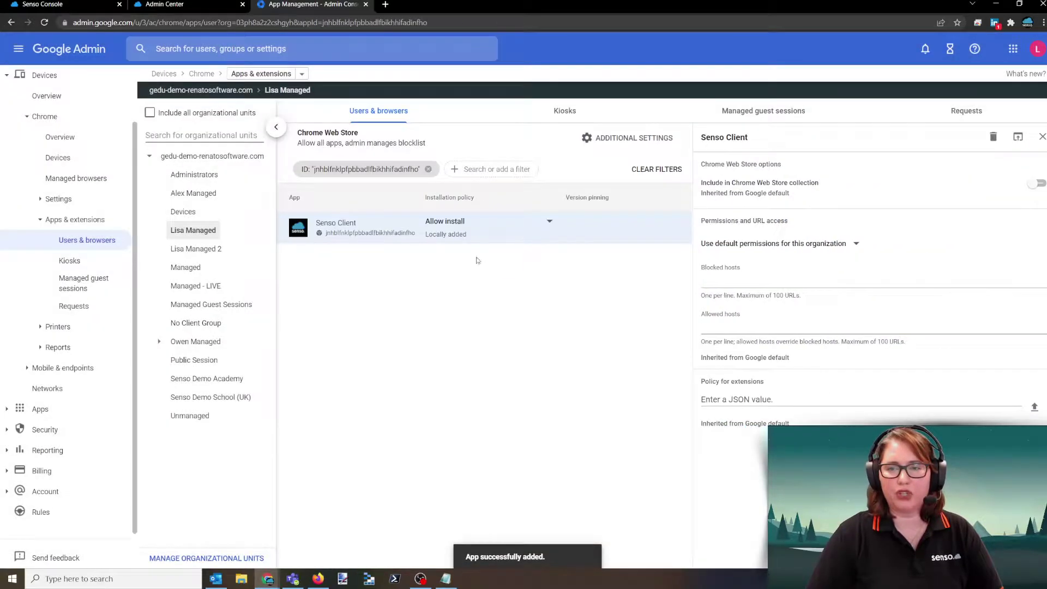
# Set Senso Client to Force install and paste the HighSchool.json configuration as its policy.
pyautogui.click(474, 227)
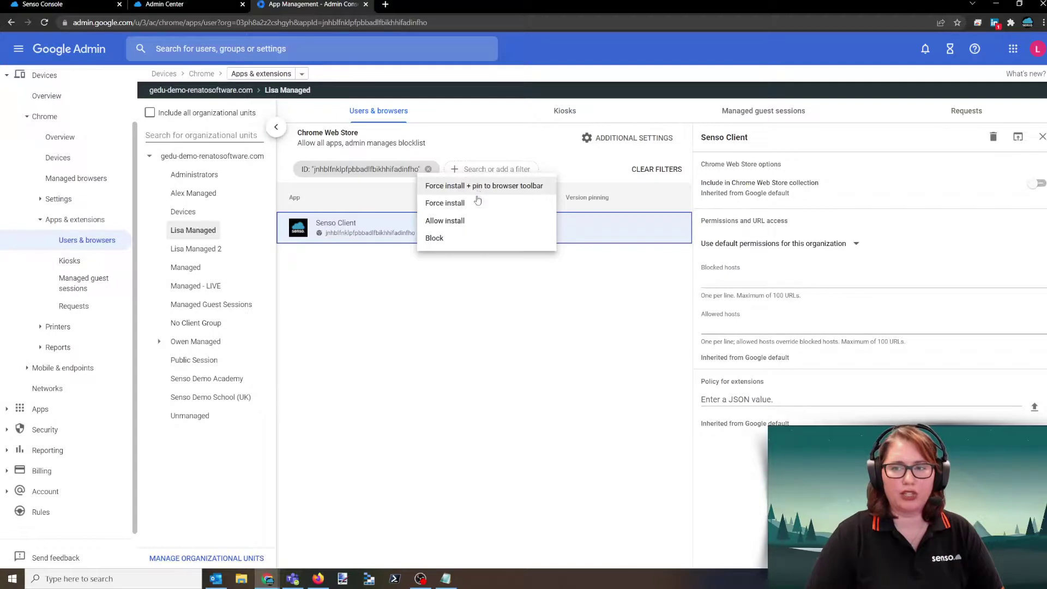
pyautogui.click(492, 214)
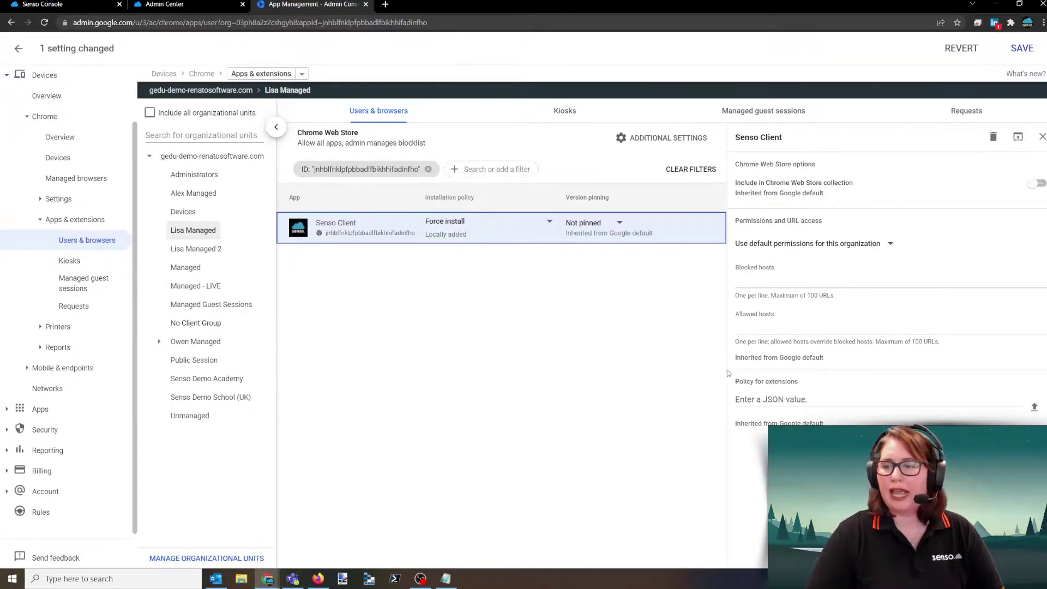
pyautogui.rightClick(745, 404)
pyautogui.click(751, 483)
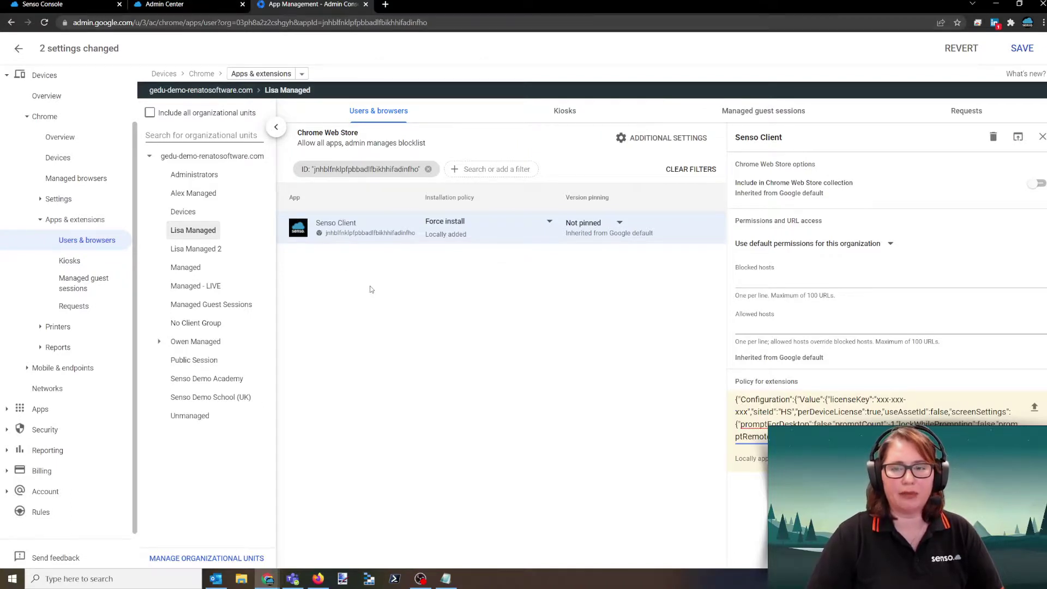
pyautogui.click(174, 4)
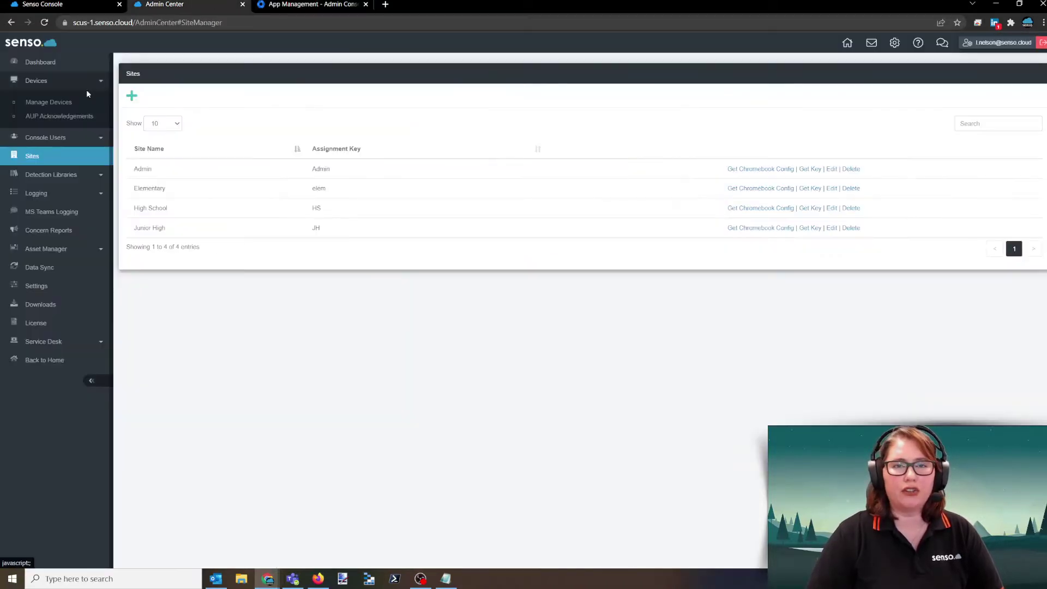
pyautogui.click(69, 103)
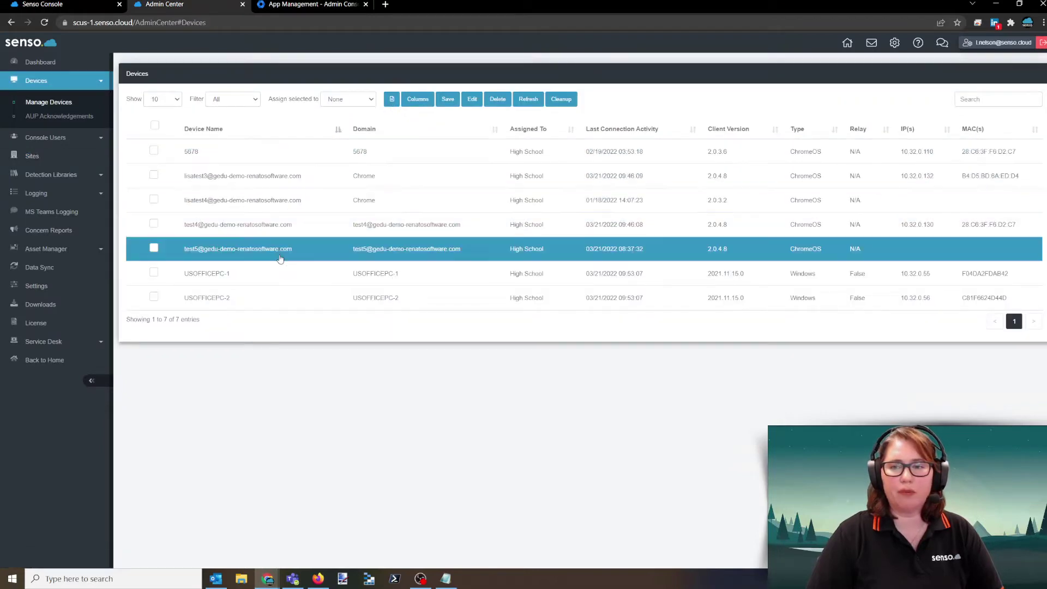
pyautogui.click(71, 5)
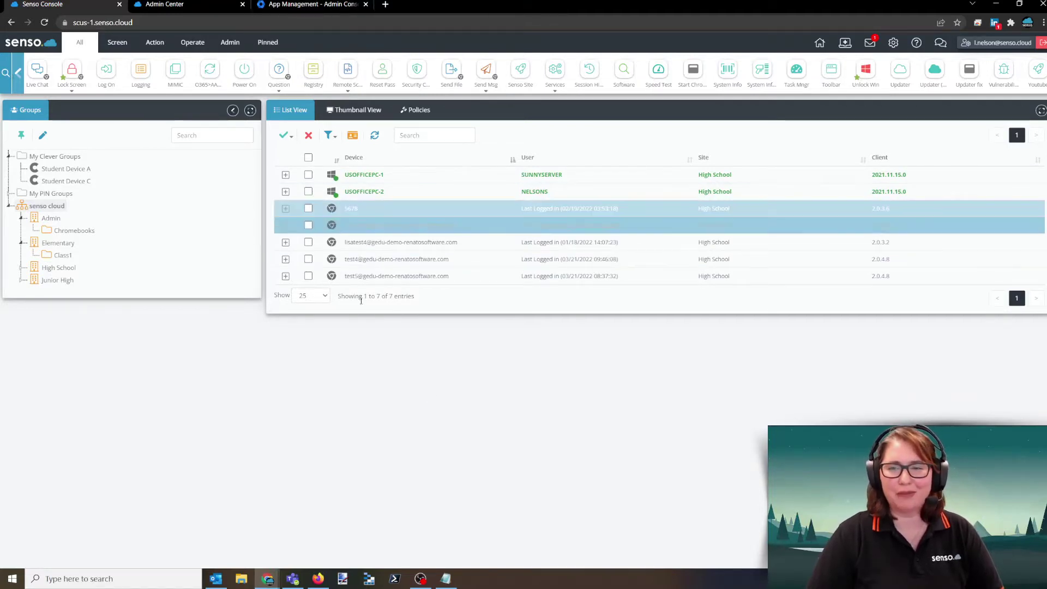
pyautogui.click(164, 4)
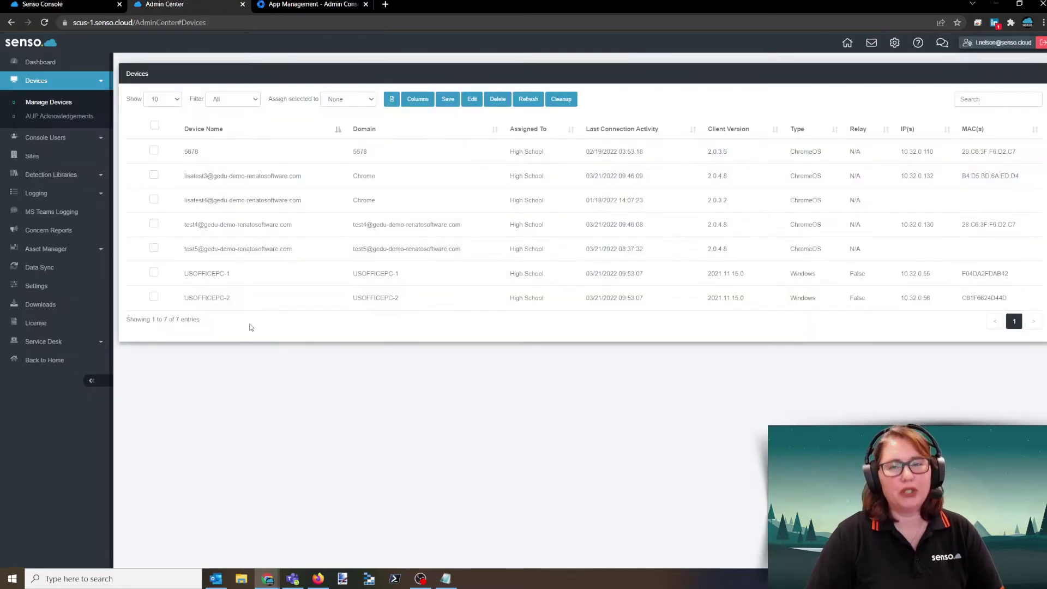
pyautogui.click(310, 5)
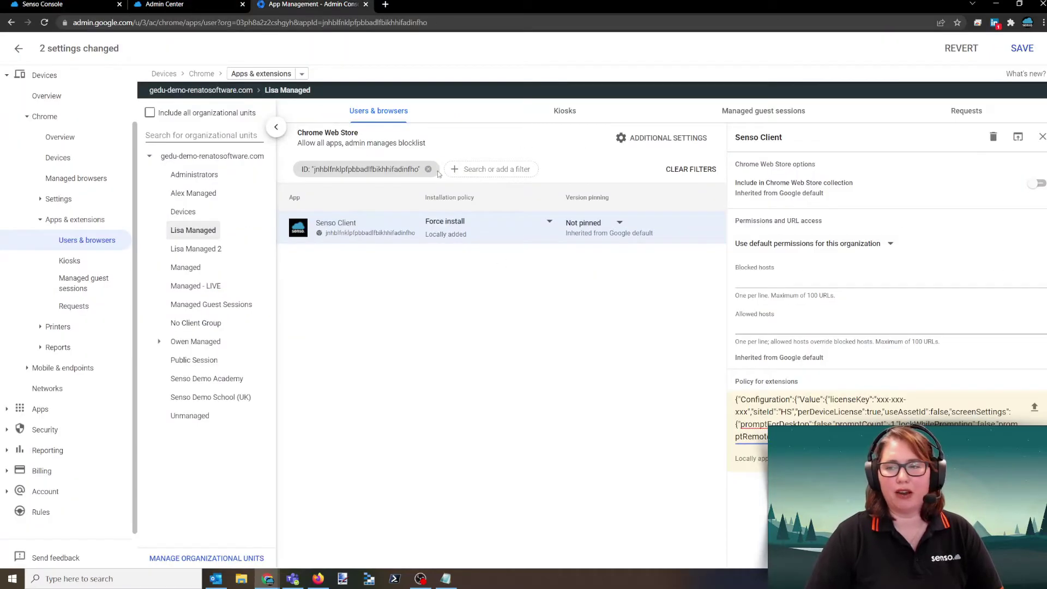